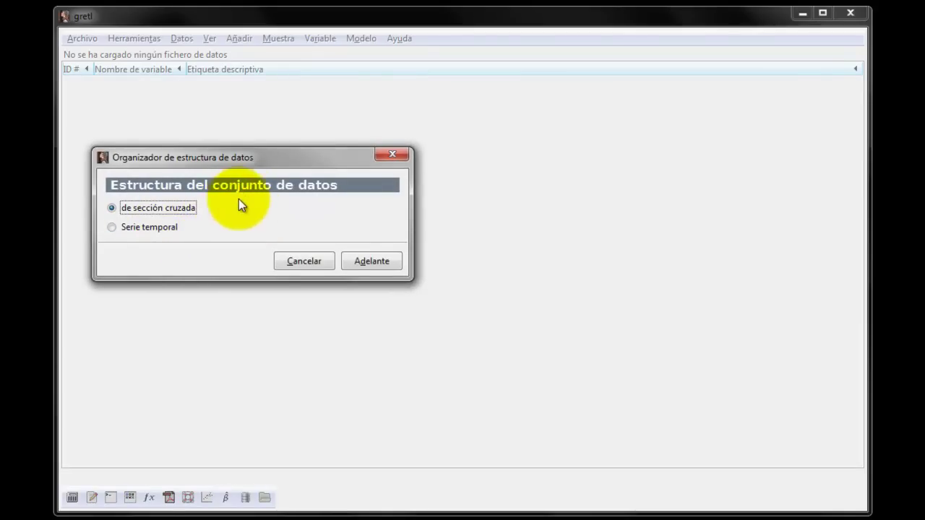
- Set up the new dataset as cross-sectional data with manual value entry and name its first variable Altitud
{"action": "left_click", "coordinate": [375, 265]}
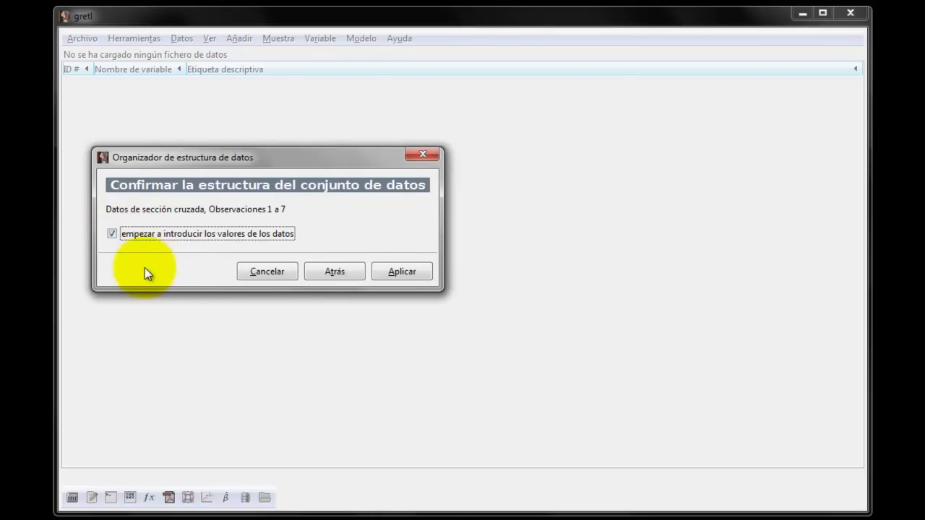
{"action": "left_click", "coordinate": [391, 279]}
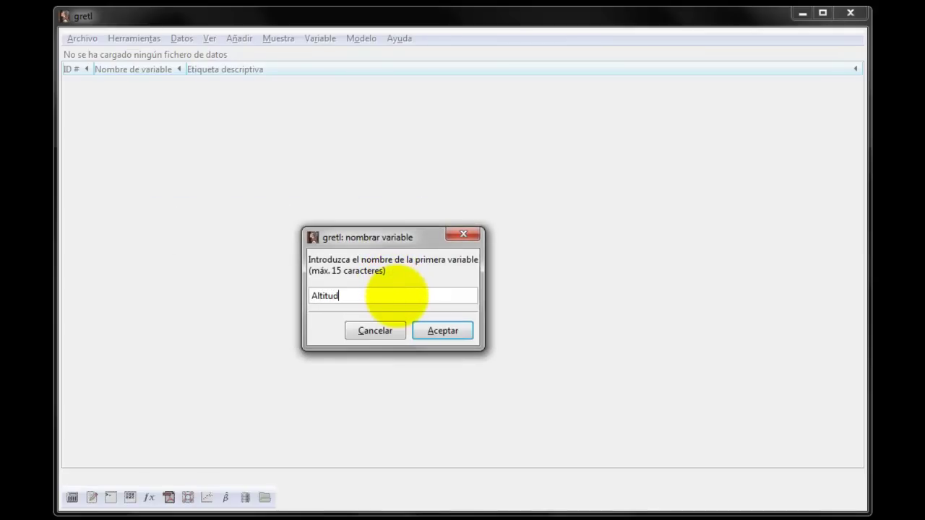
{"action": "left_click", "coordinate": [461, 324]}
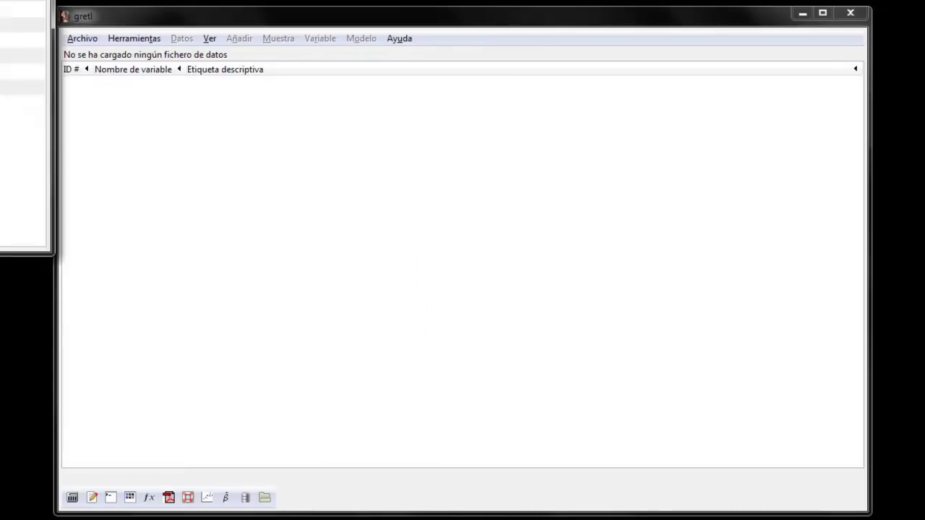
- Enter the Altitud values 100, 3000, 4000 and 7000 for observations 1 to 4
{"action": "left_click_drag", "start_coordinate": [215, 55], "coordinate": [362, 118]}
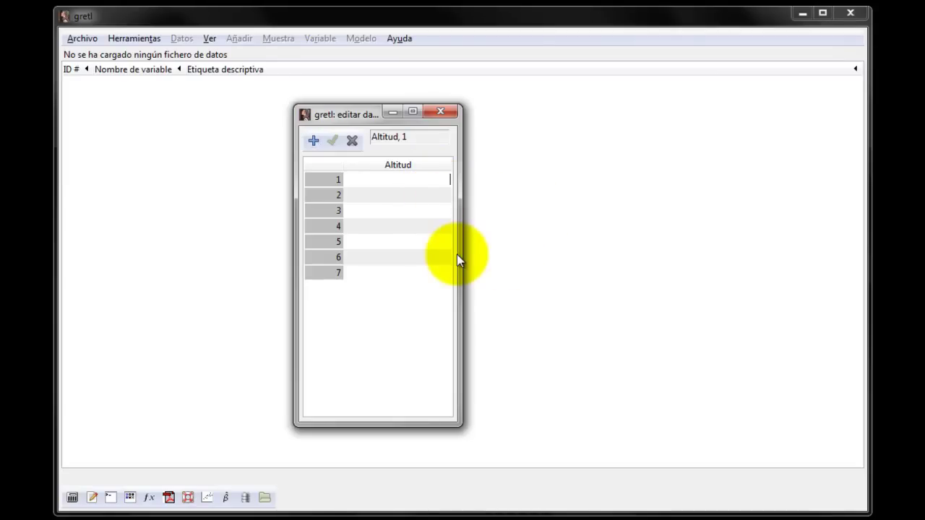
{"action": "type", "text": "100"}
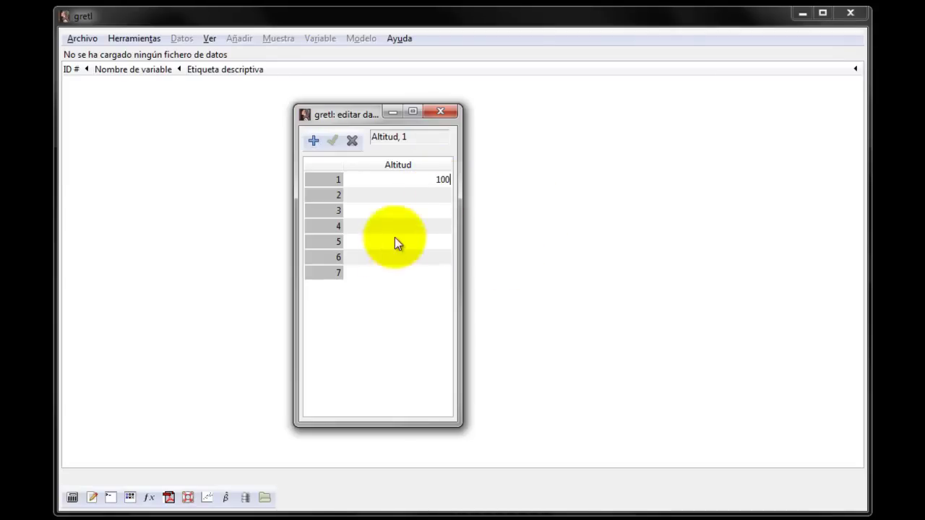
{"action": "left_click", "coordinate": [433, 196]}
{"action": "type", "text": "3000"}
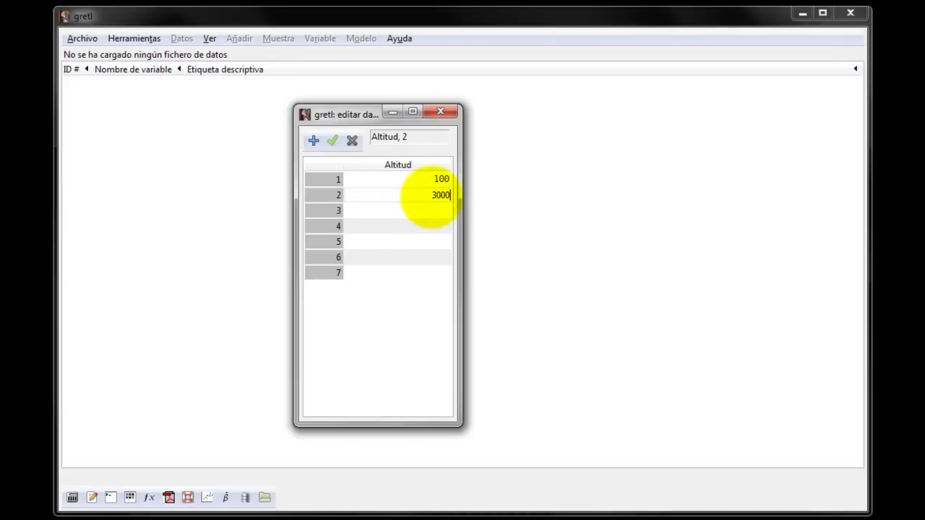
{"action": "left_click", "coordinate": [447, 209]}
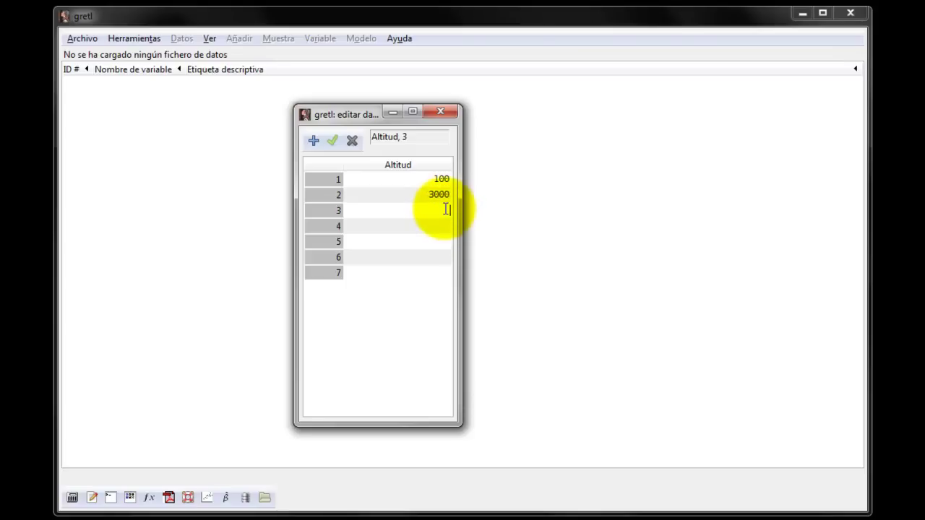
{"action": "type", "text": "4000"}
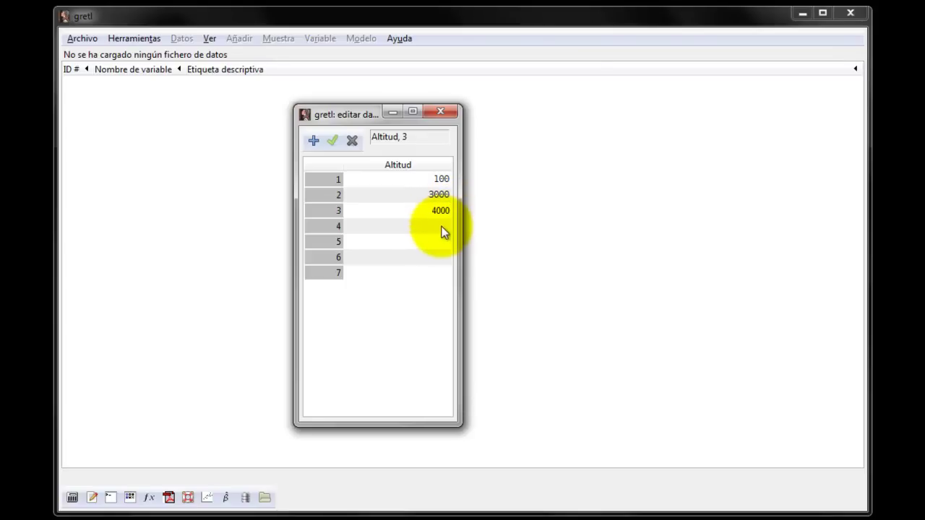
{"action": "left_click", "coordinate": [443, 227]}
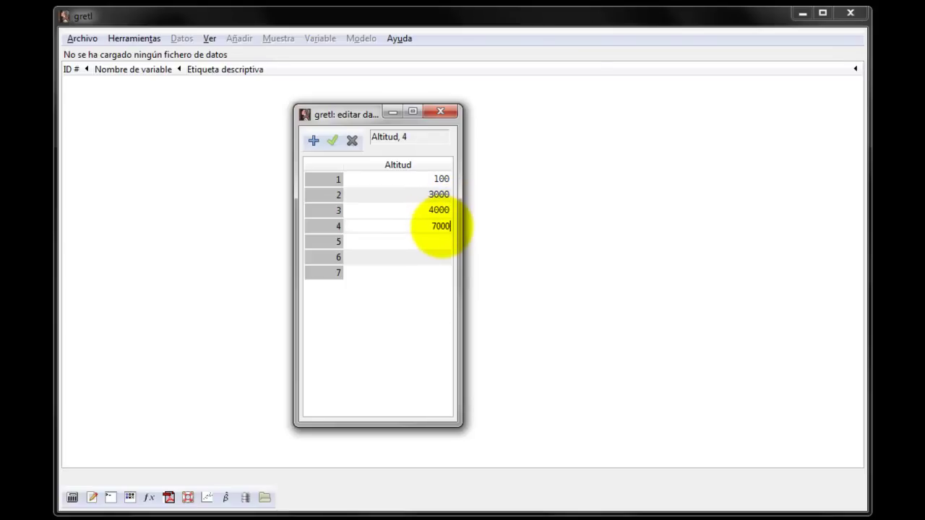
- Enter the Altitud values 8500, 9100 and 11300 for observations 5 to 7 and apply the data to the dataset
{"action": "left_click", "coordinate": [429, 244]}
{"action": "type", "text": "8500"}
{"action": "left_click", "coordinate": [431, 254]}
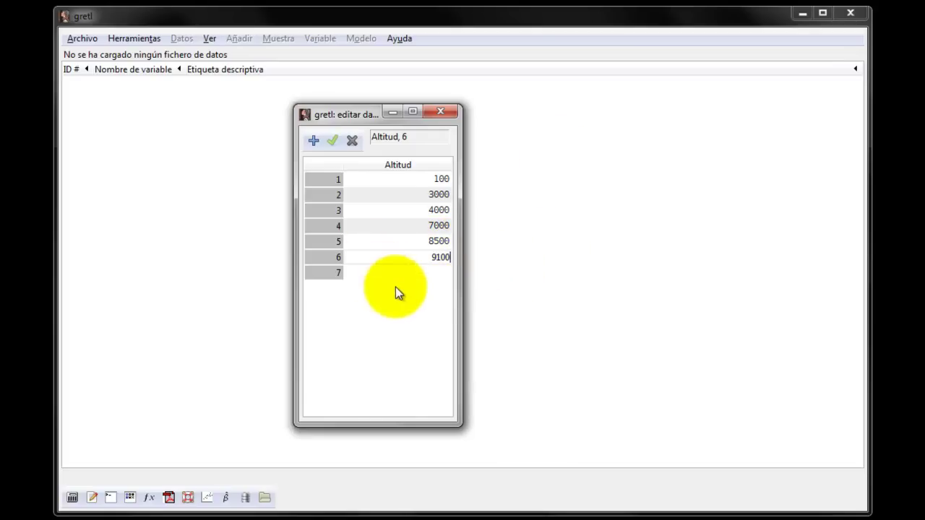
{"action": "left_click", "coordinate": [420, 272]}
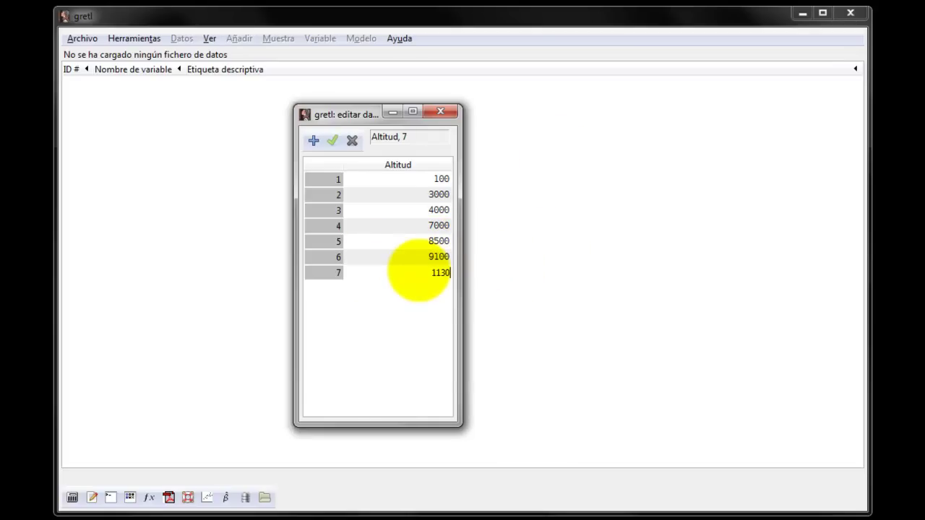
{"action": "left_click", "coordinate": [434, 257]}
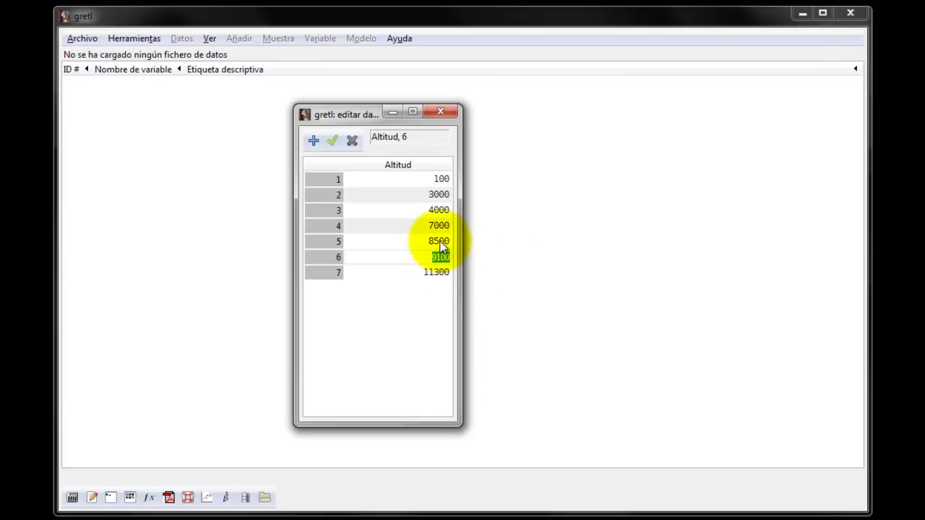
{"action": "left_click", "coordinate": [434, 241]}
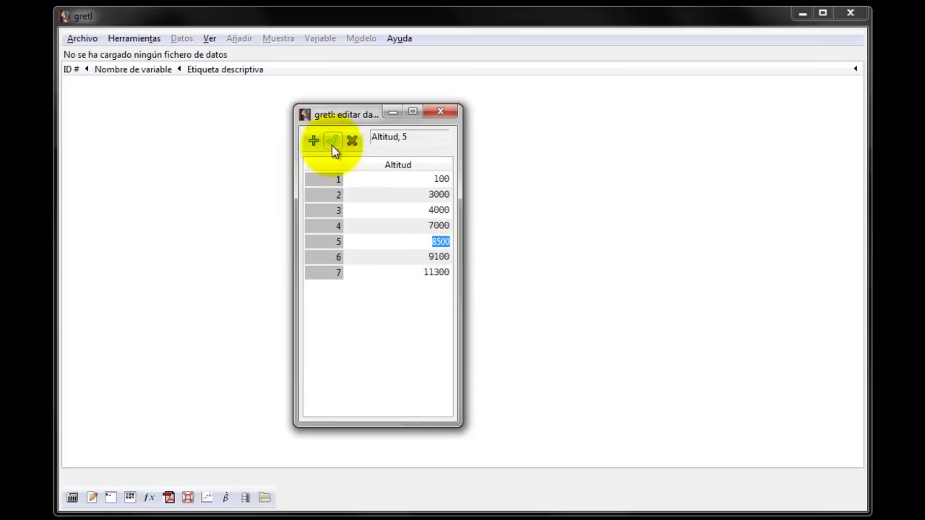
{"action": "left_click", "coordinate": [331, 144]}
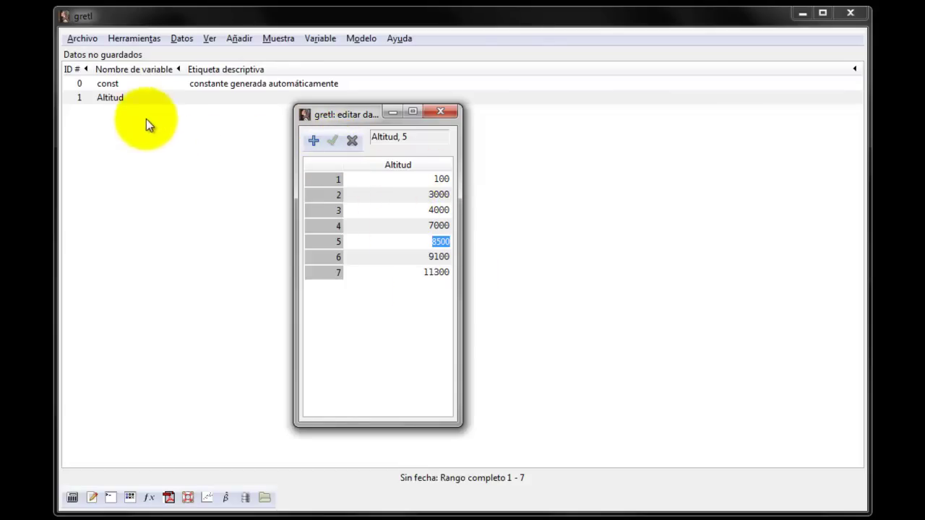
{"action": "left_click", "coordinate": [343, 317]}
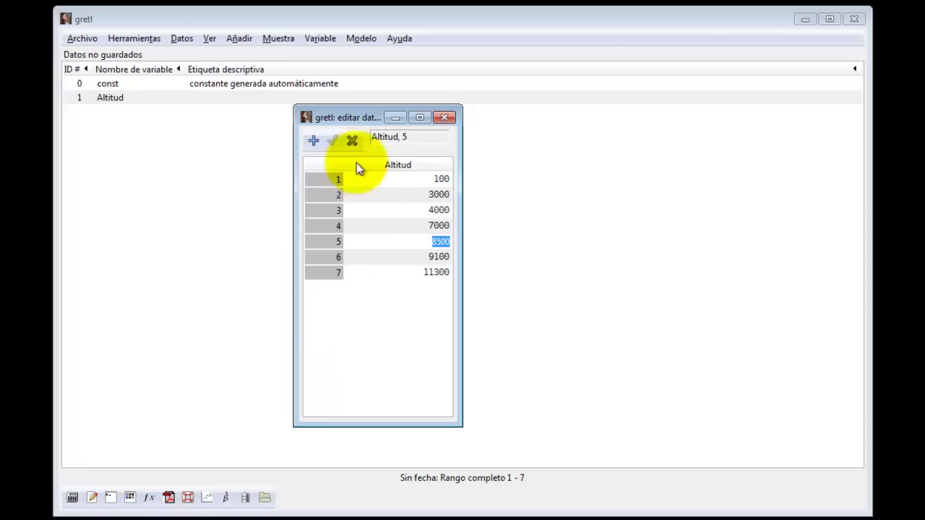
- Add a second variable named Temperatura to the dataset
{"action": "left_click", "coordinate": [313, 142]}
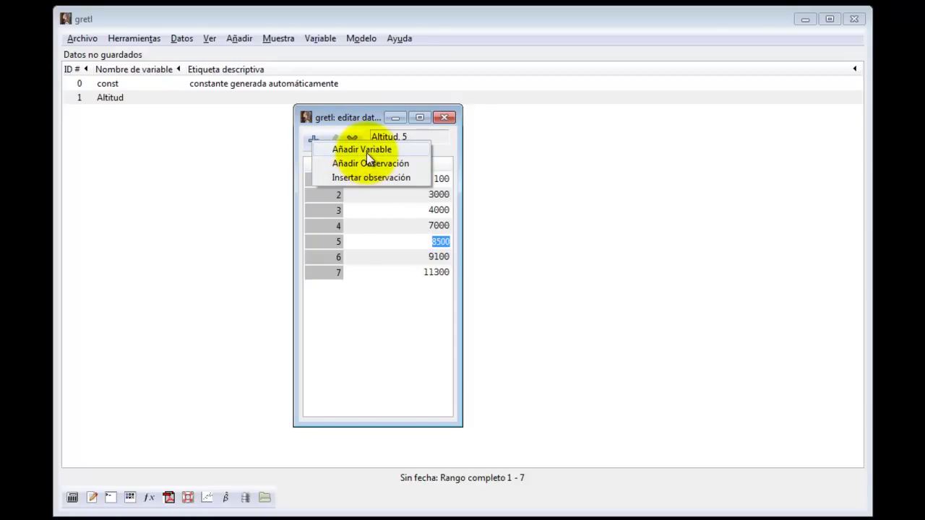
{"action": "left_click", "coordinate": [367, 152]}
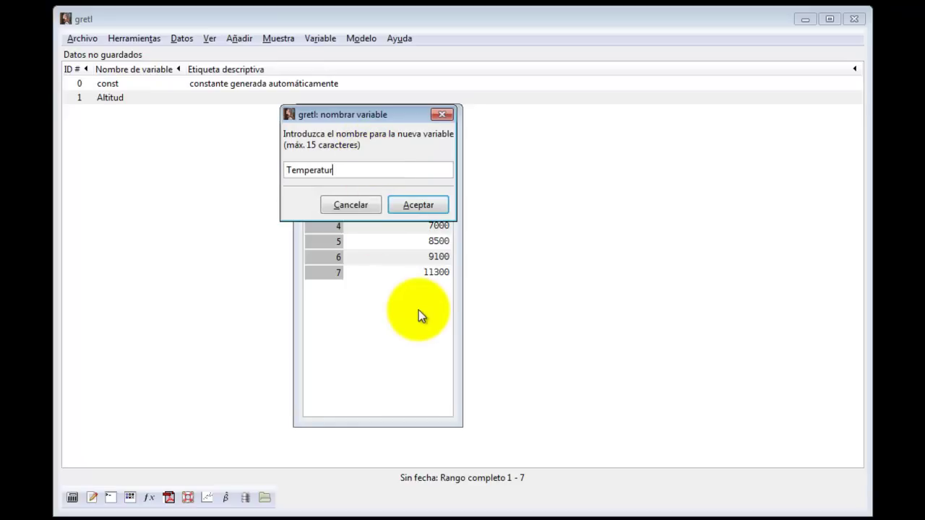
{"action": "left_click", "coordinate": [421, 208]}
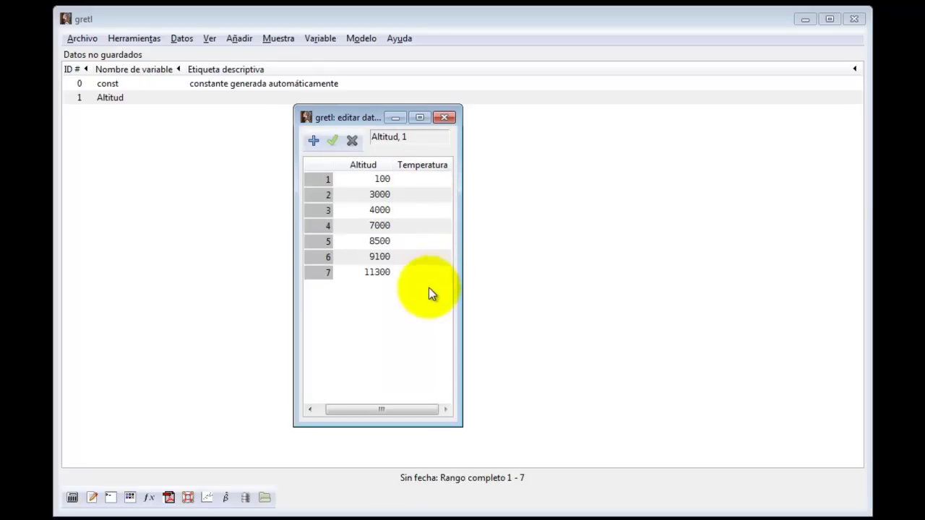
- Enter the Temperatura values 16, -2, -14 and -25 for observations 1 to 4
{"action": "left_click", "coordinate": [436, 183]}
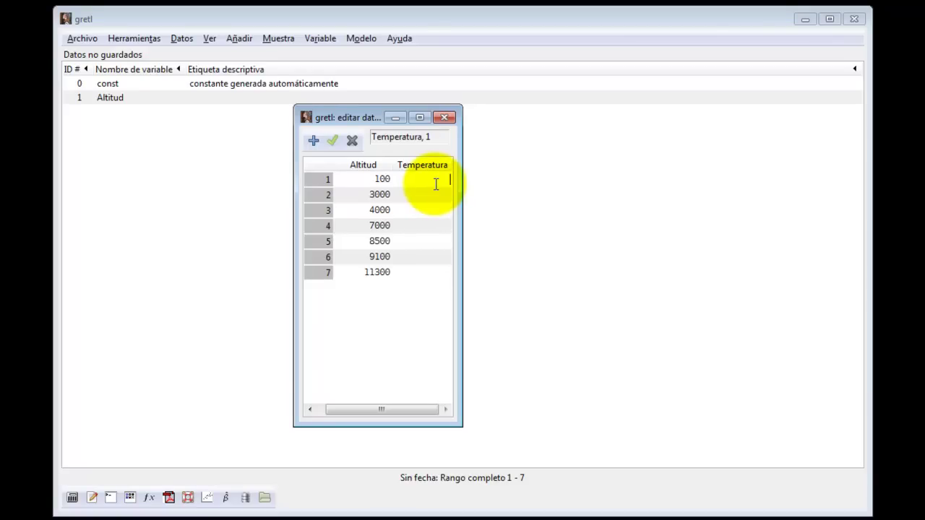
{"action": "type", "text": "16"}
{"action": "left_click", "coordinate": [446, 197]}
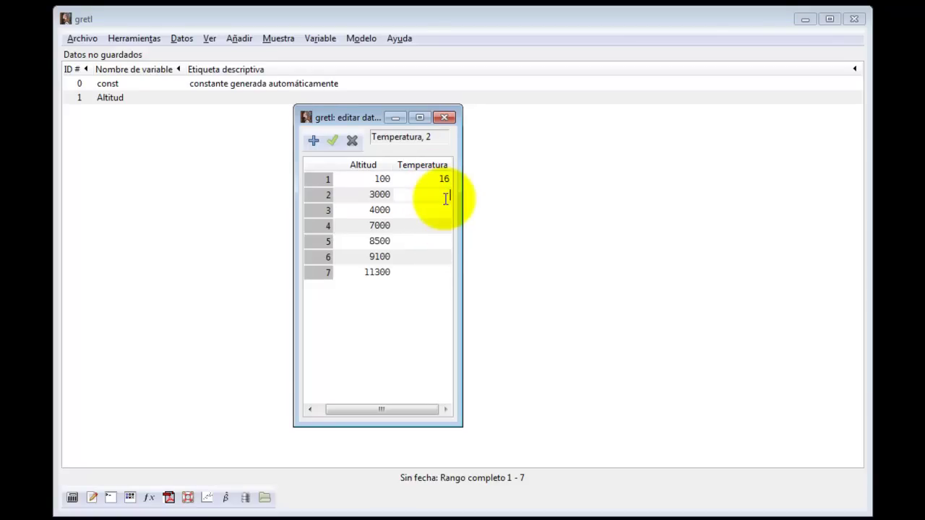
{"action": "type", "text": "-2"}
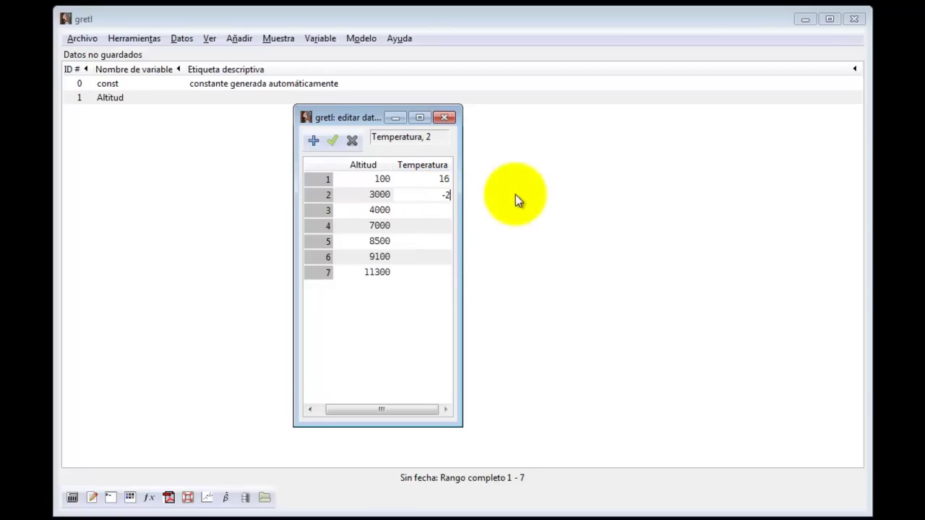
{"action": "left_click", "coordinate": [449, 209]}
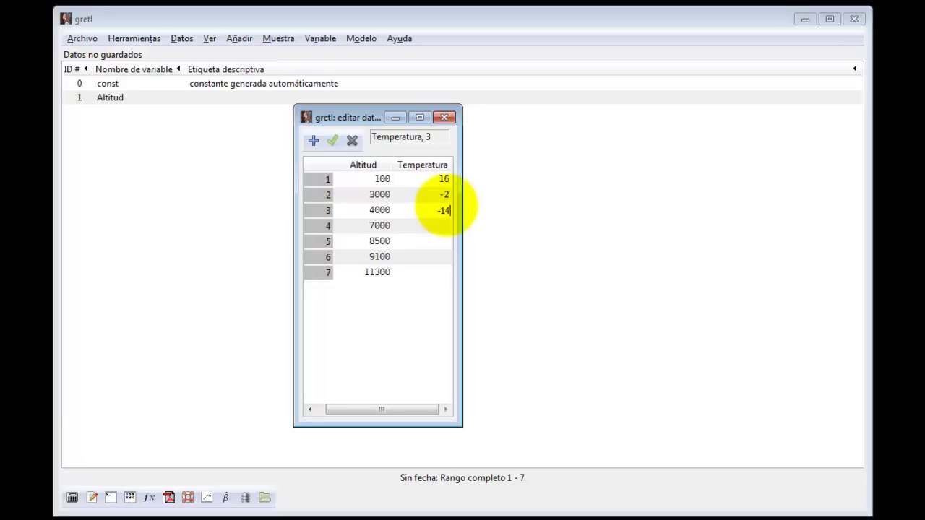
{"action": "type", "text": "-14"}
{"action": "left_click", "coordinate": [440, 225]}
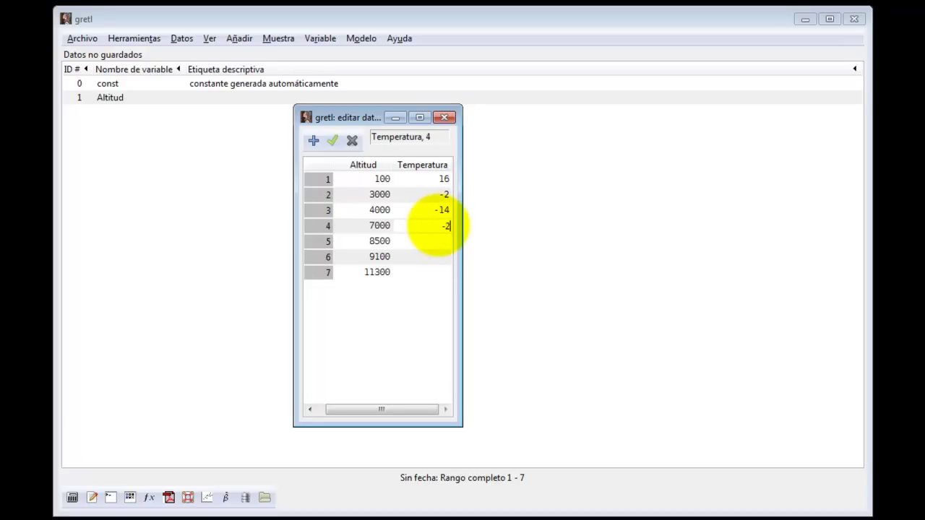
- Enter the Temperatura values -32, -48 and -59 for observations 5 to 7, apply the data and close the data editor
{"action": "left_click", "coordinate": [440, 242]}
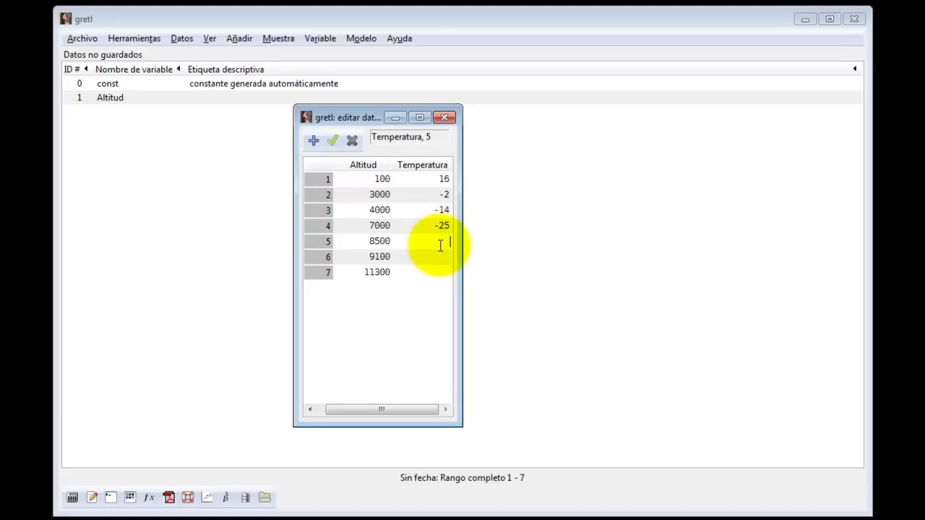
{"action": "left_click", "coordinate": [438, 258]}
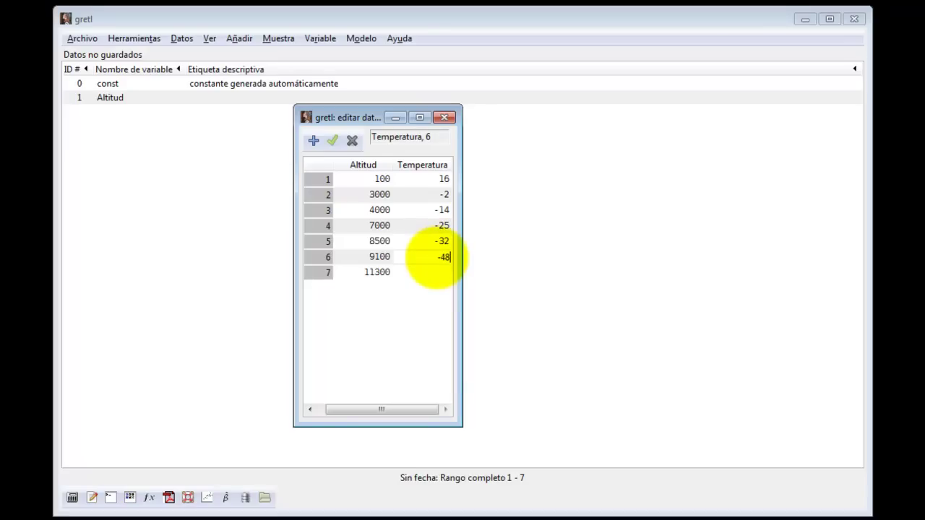
{"action": "left_click", "coordinate": [442, 273]}
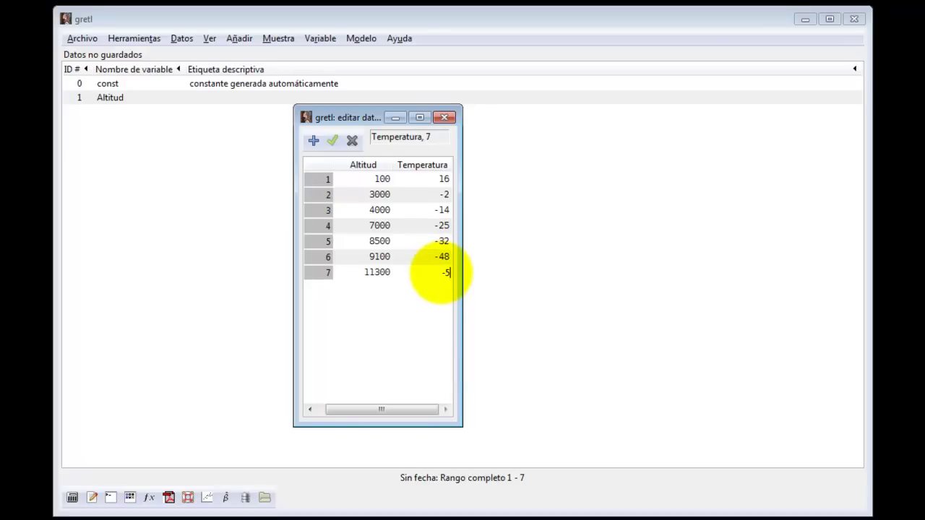
{"action": "left_click", "coordinate": [442, 257]}
{"action": "left_click", "coordinate": [442, 241]}
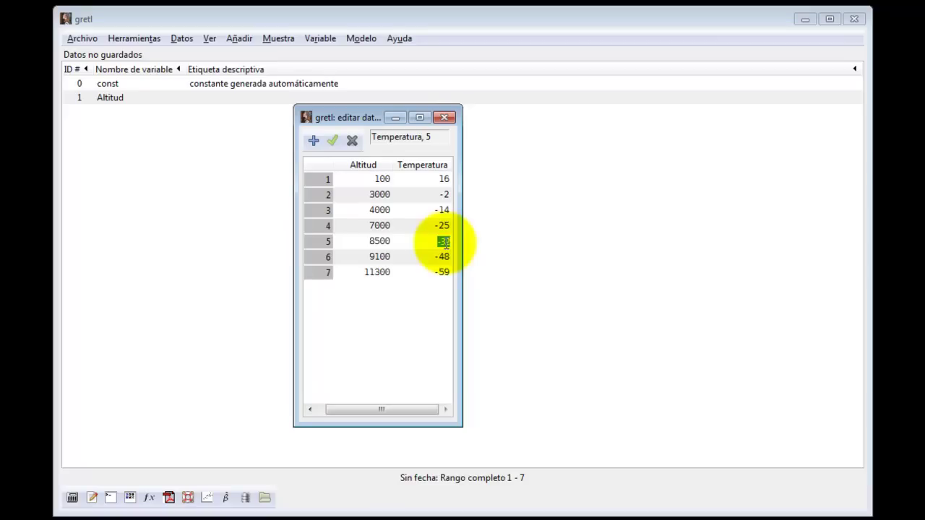
{"action": "left_click", "coordinate": [332, 142]}
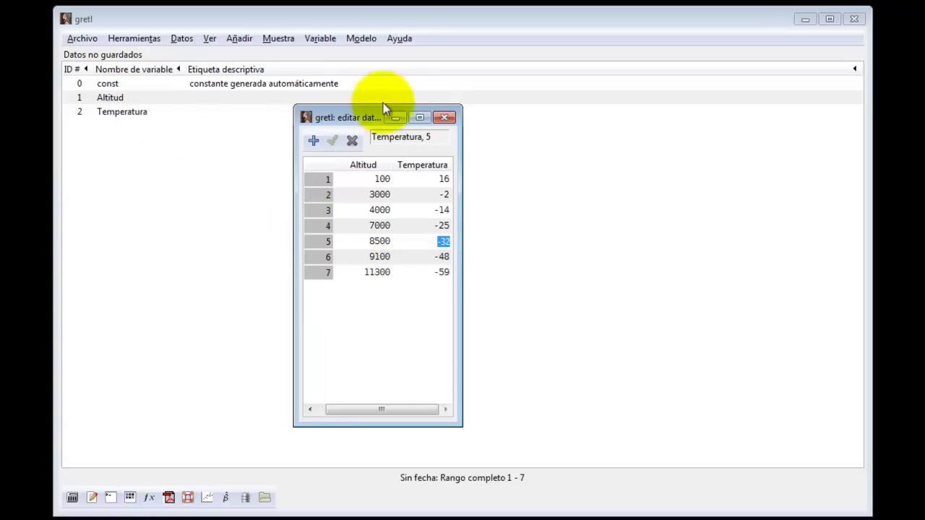
{"action": "left_click", "coordinate": [445, 118]}
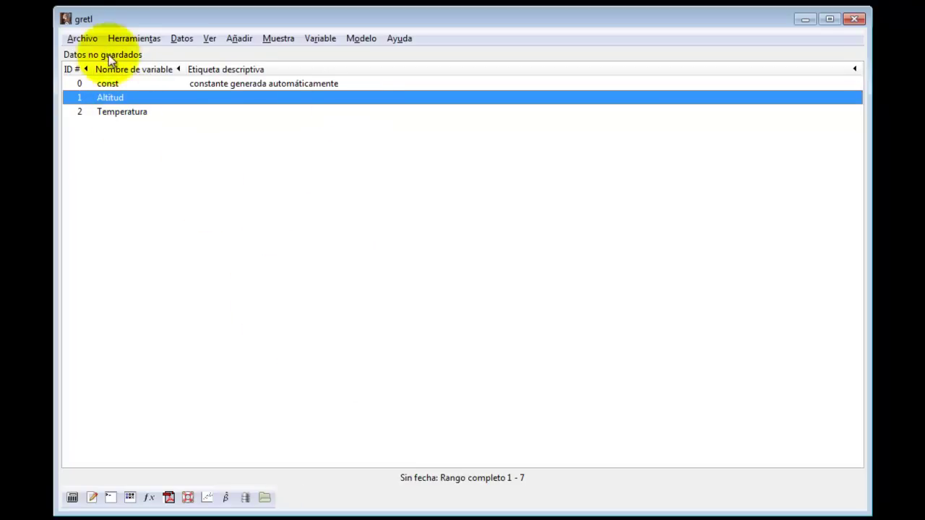
- Estimate an ordinary least squares model with Altitud as the dependent variable and const and Temperatura as the independent variables
{"action": "left_click", "coordinate": [359, 39]}
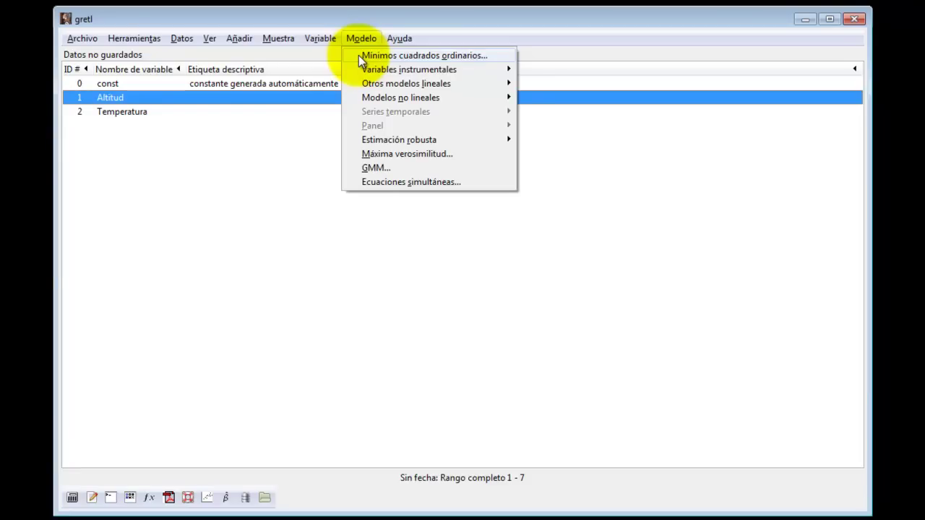
{"action": "left_click", "coordinate": [358, 55]}
{"action": "left_click_drag", "start_coordinate": [21, 0], "coordinate": [410, 134]}
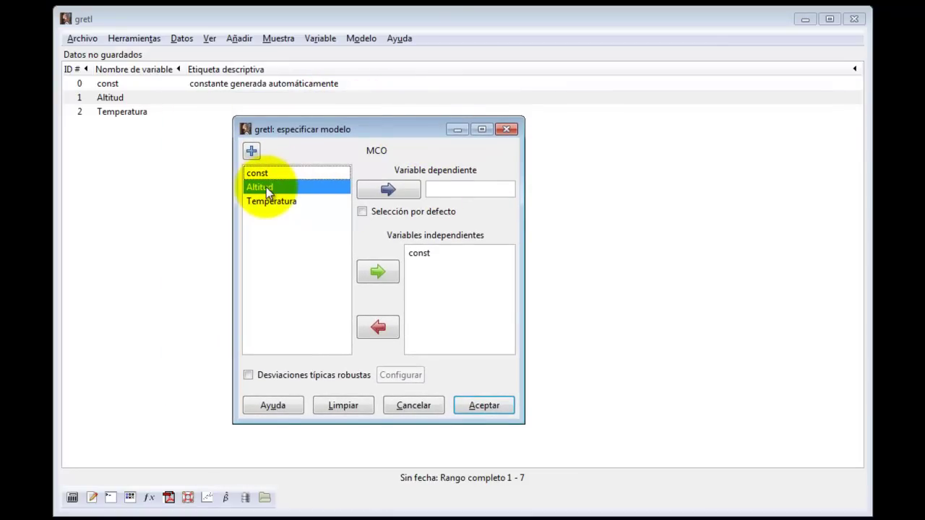
{"action": "left_click", "coordinate": [395, 188]}
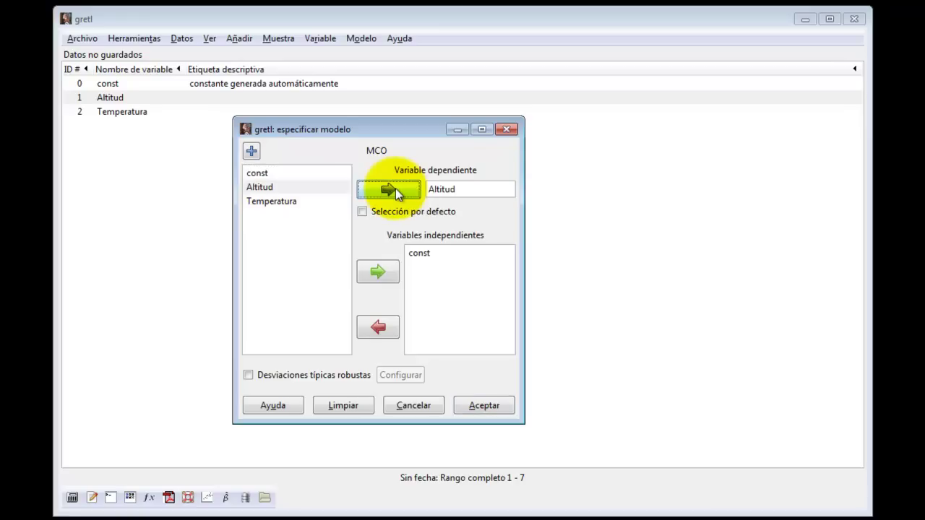
{"action": "left_click", "coordinate": [277, 201]}
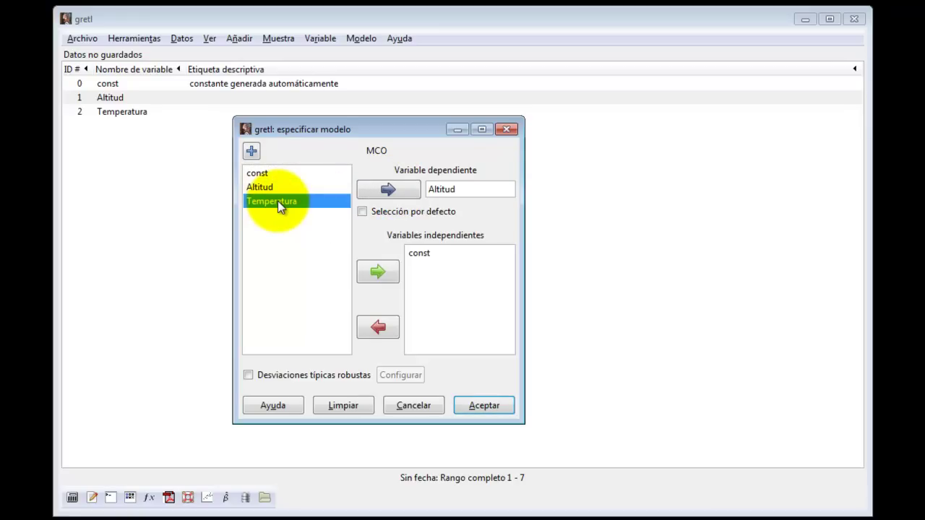
{"action": "left_click", "coordinate": [367, 274]}
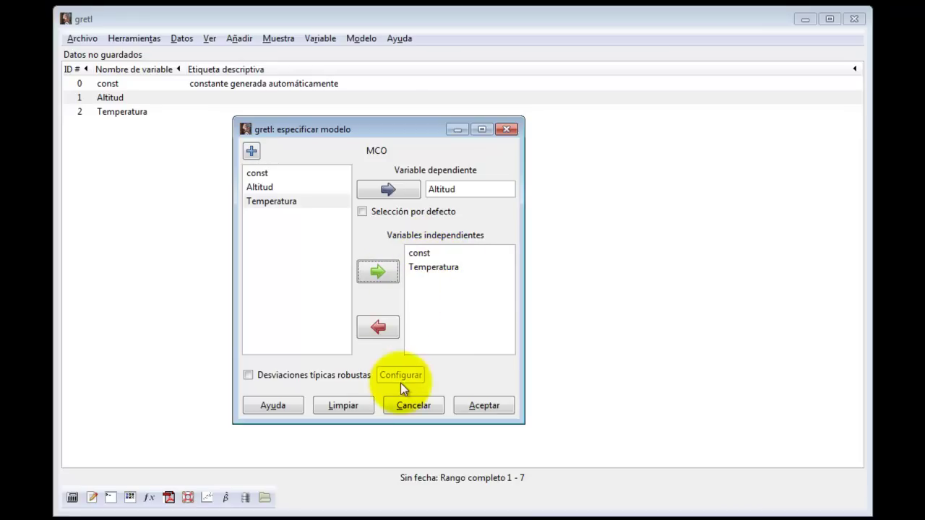
{"action": "left_click", "coordinate": [484, 406]}
{"action": "left_click_drag", "start_coordinate": [135, 1], "coordinate": [445, 99]}
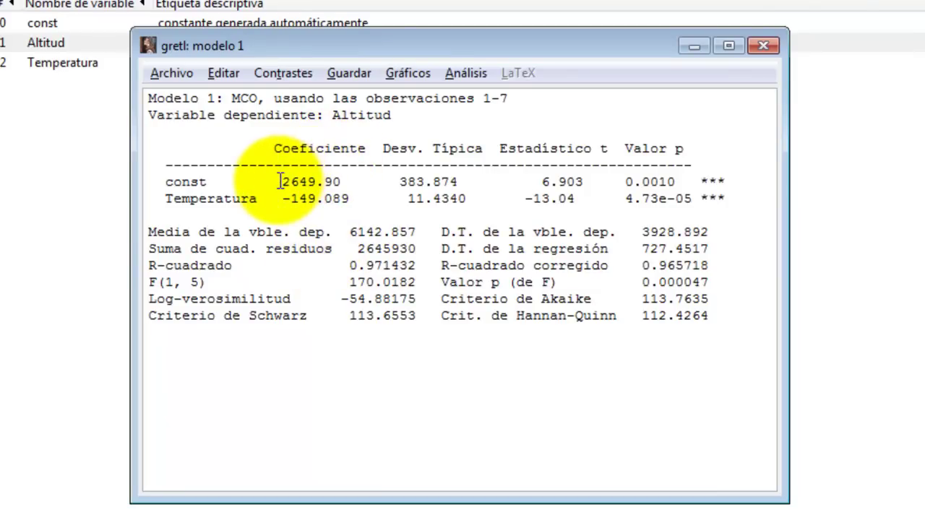
- Examine the regression's coefficients, residual sum of squares, R-squared and standard errors, plus the t-statistic and p-value for Temperatura
{"action": "left_click_drag", "start_coordinate": [282, 181], "coordinate": [344, 182]}
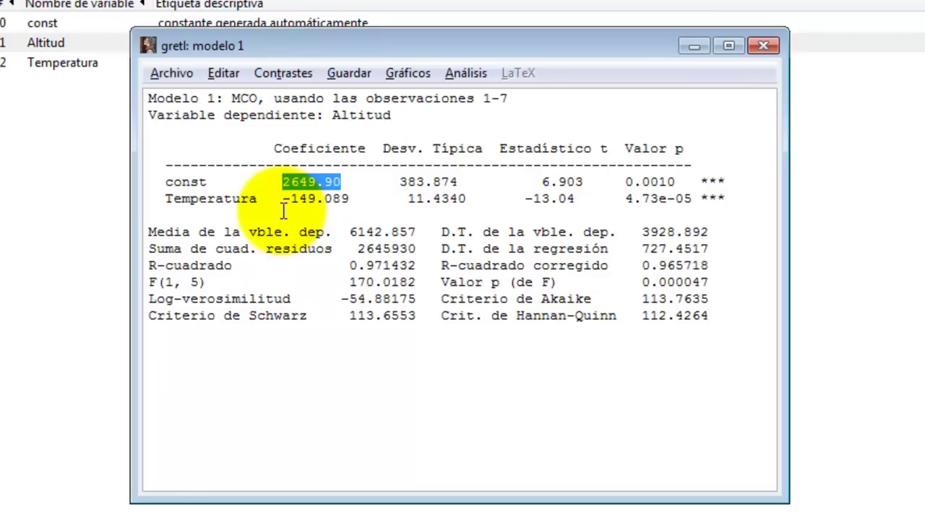
{"action": "left_click_drag", "start_coordinate": [281, 205], "coordinate": [352, 203]}
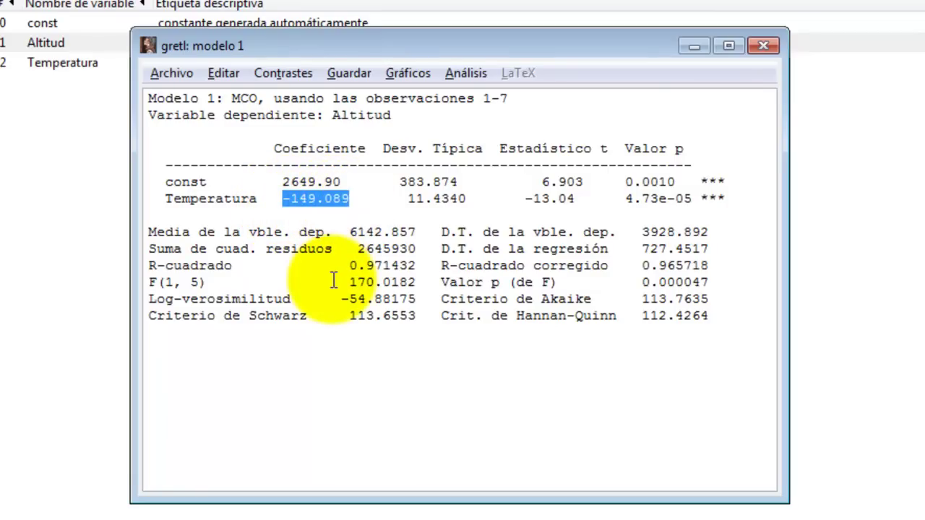
{"action": "left_click", "coordinate": [388, 384]}
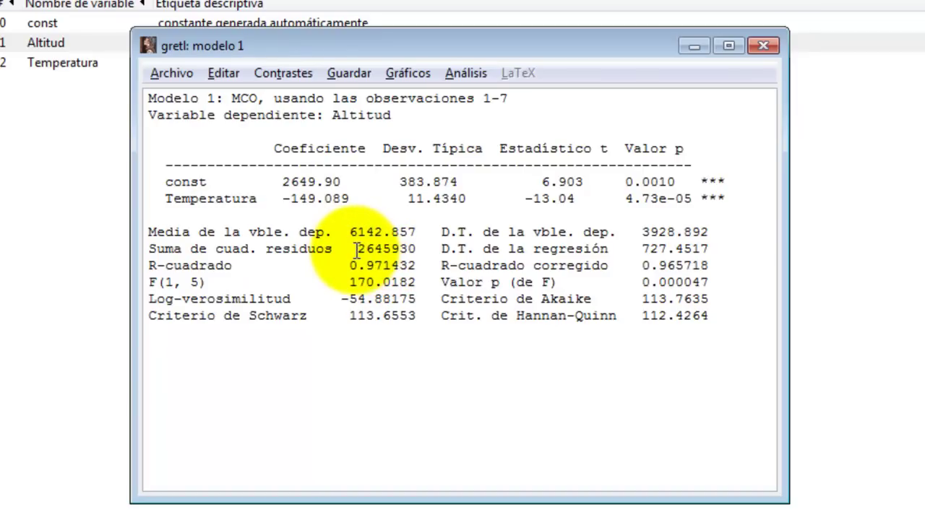
{"action": "left_click_drag", "start_coordinate": [356, 248], "coordinate": [418, 249]}
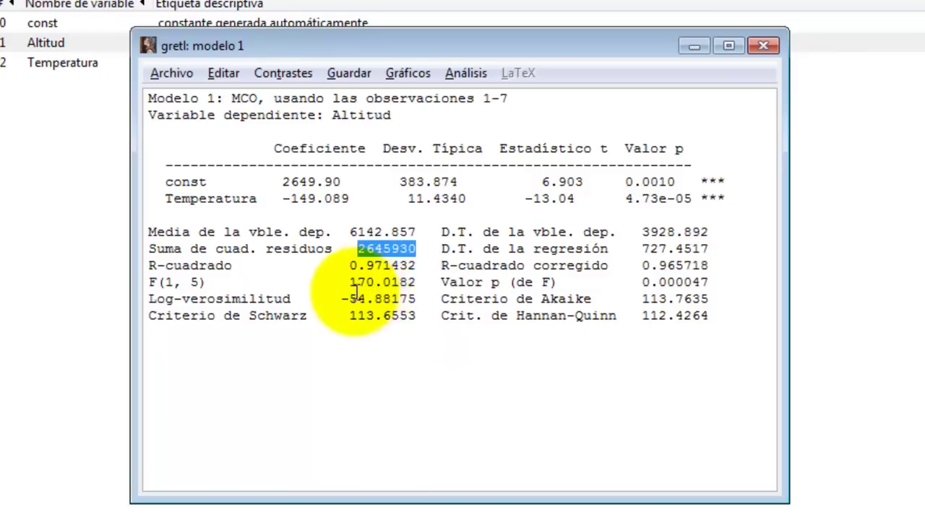
{"action": "left_click_drag", "start_coordinate": [350, 266], "coordinate": [416, 265]}
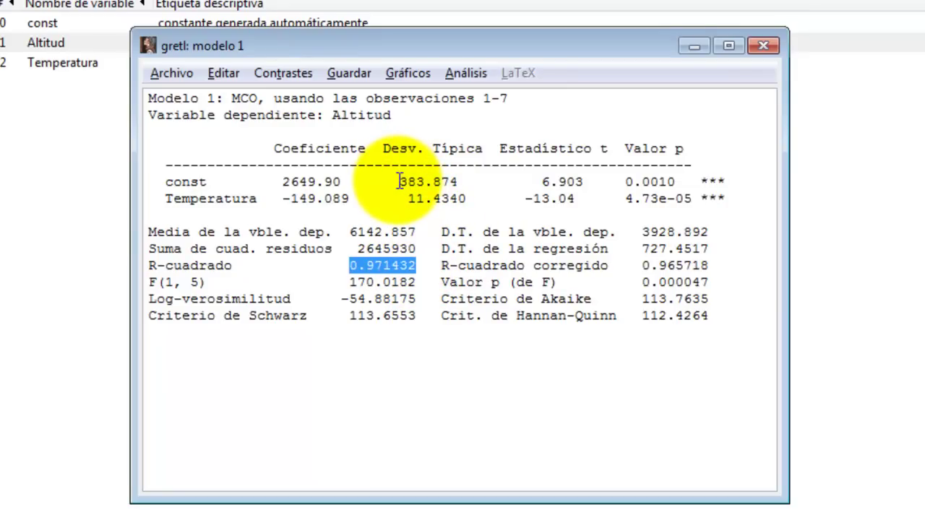
{"action": "left_click_drag", "start_coordinate": [408, 181], "coordinate": [463, 182]}
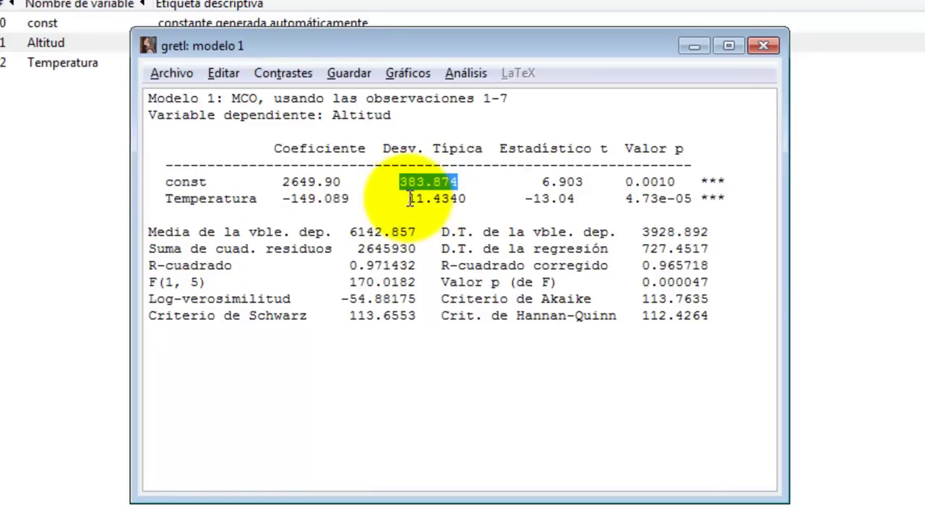
{"action": "left_click_drag", "start_coordinate": [410, 199], "coordinate": [470, 200]}
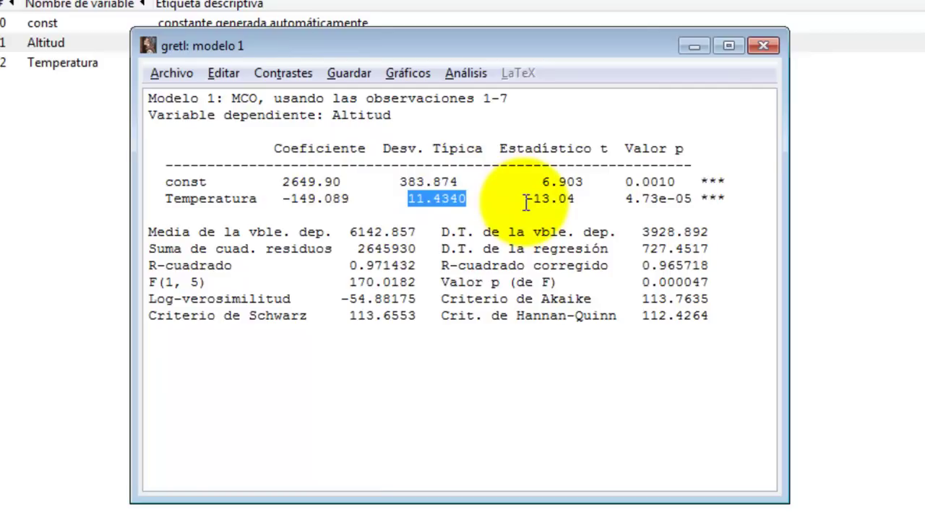
{"action": "left_click_drag", "start_coordinate": [525, 200], "coordinate": [576, 200]}
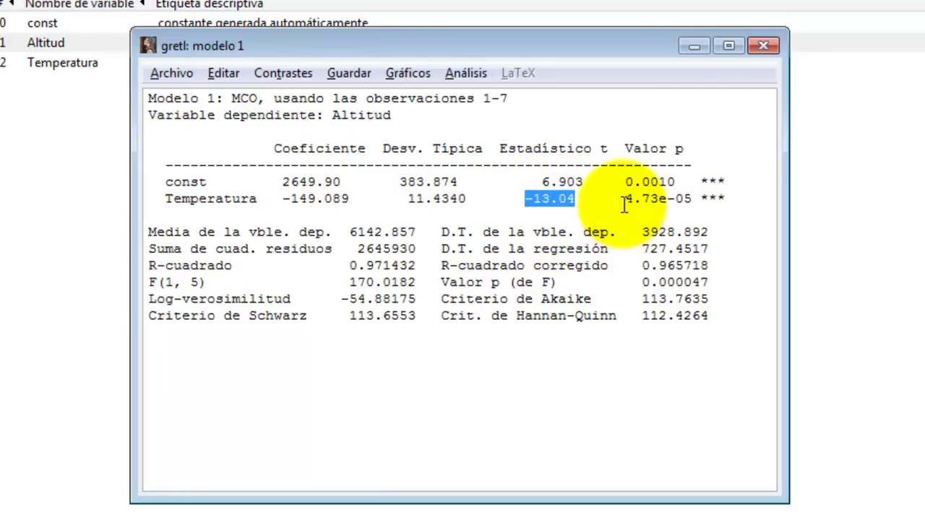
{"action": "left_click_drag", "start_coordinate": [624, 199], "coordinate": [692, 198]}
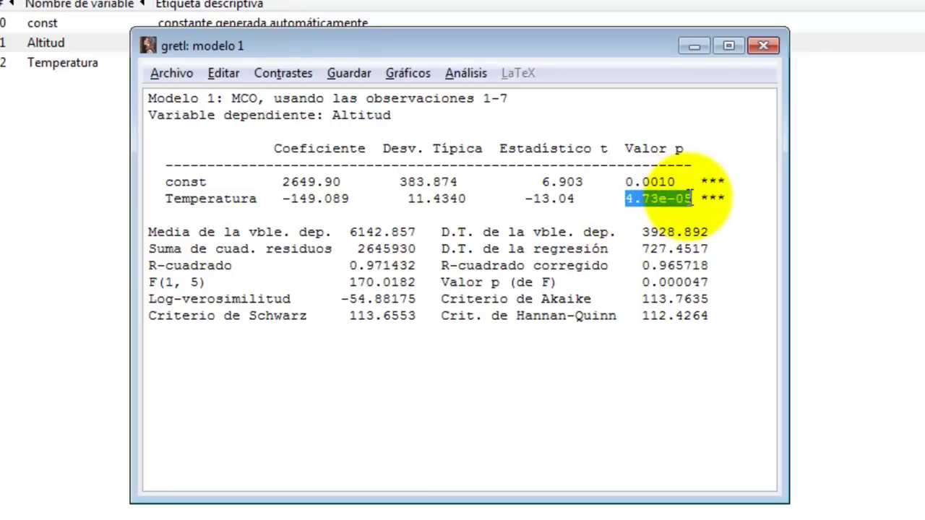